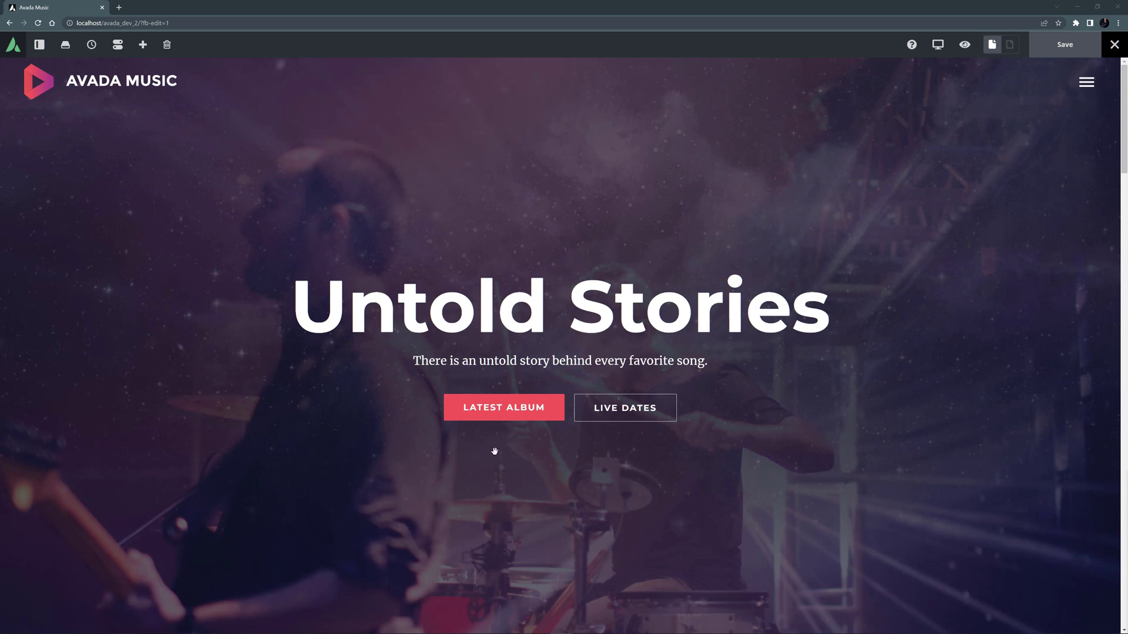
# Add a Stripe Button element to the hero's button column and place it left of Live Dates.
pyautogui.moveTo(519, 407)
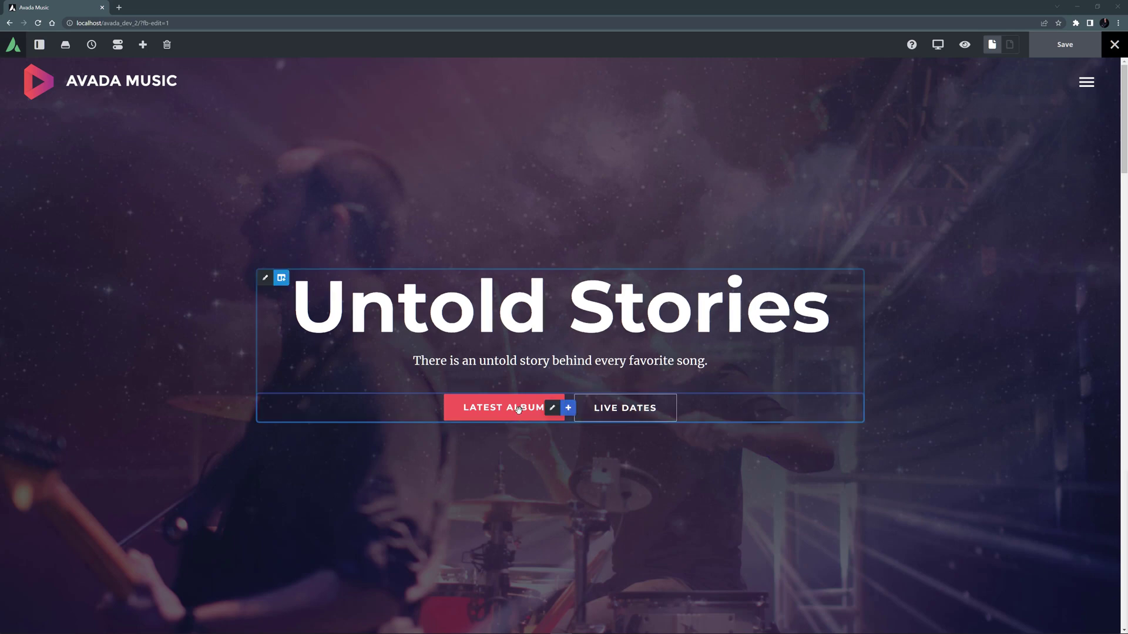
pyautogui.click(551, 410)
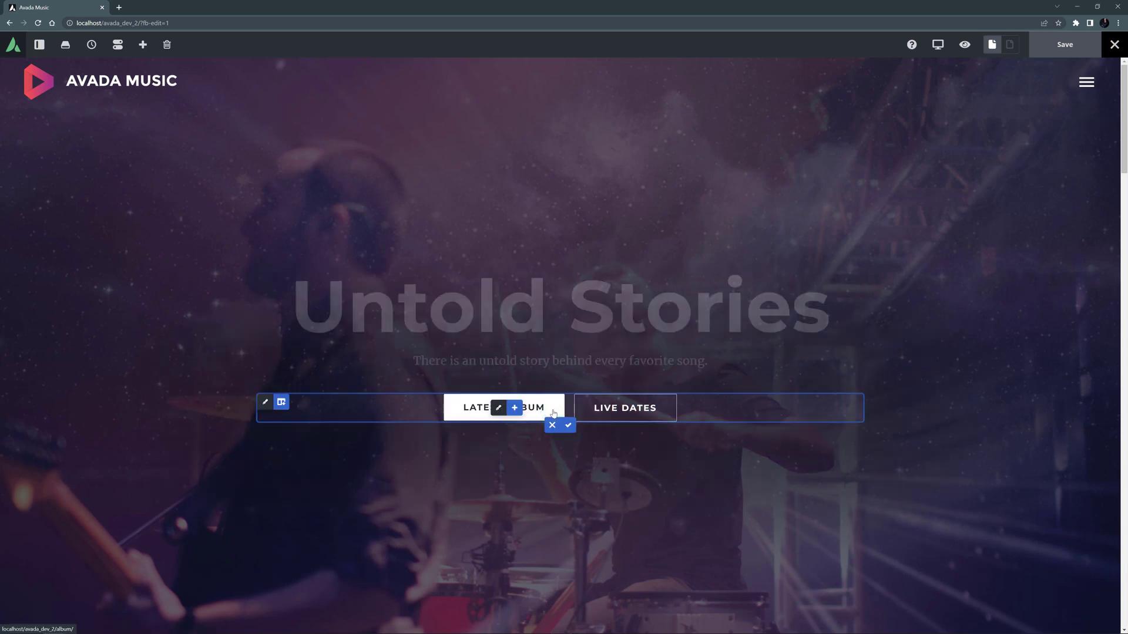
pyautogui.moveTo(507, 411)
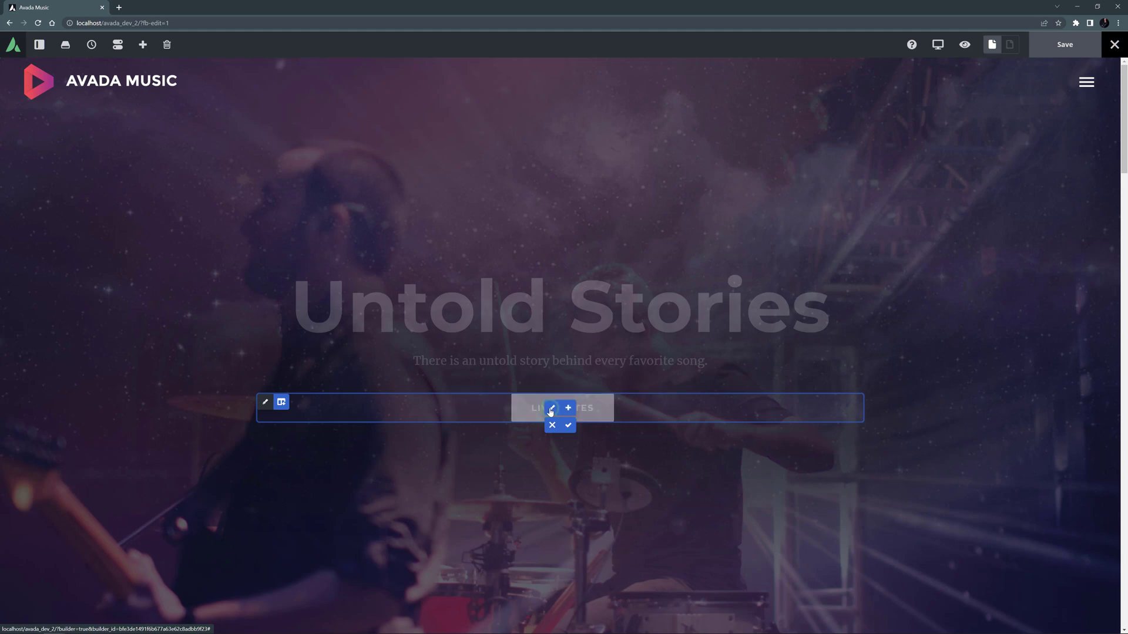
pyautogui.click(568, 408)
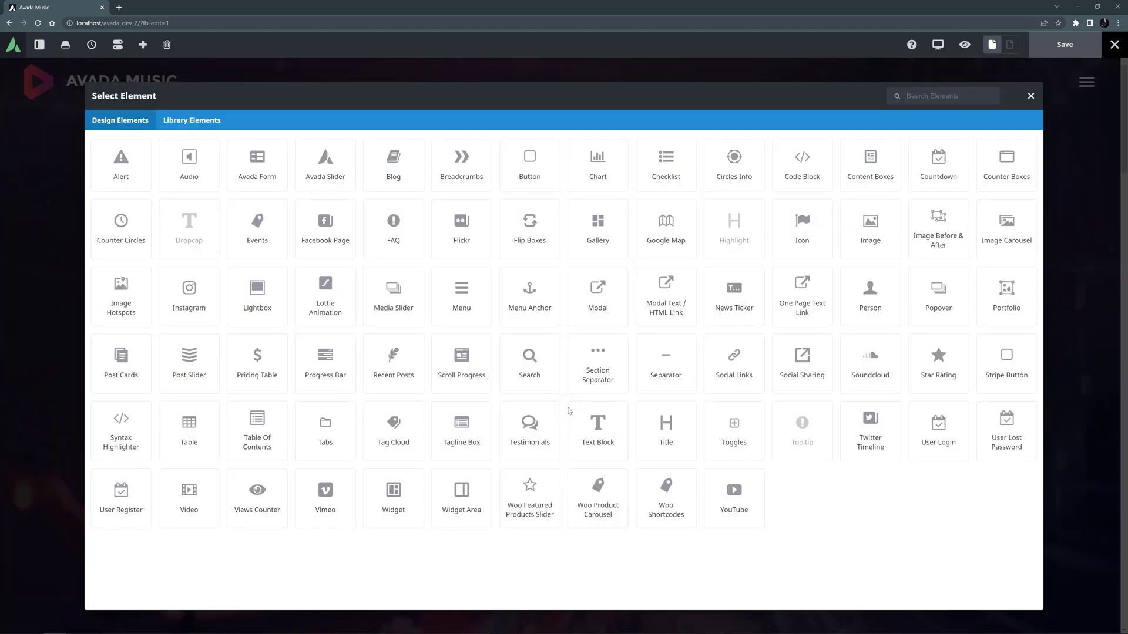
pyautogui.click(983, 367)
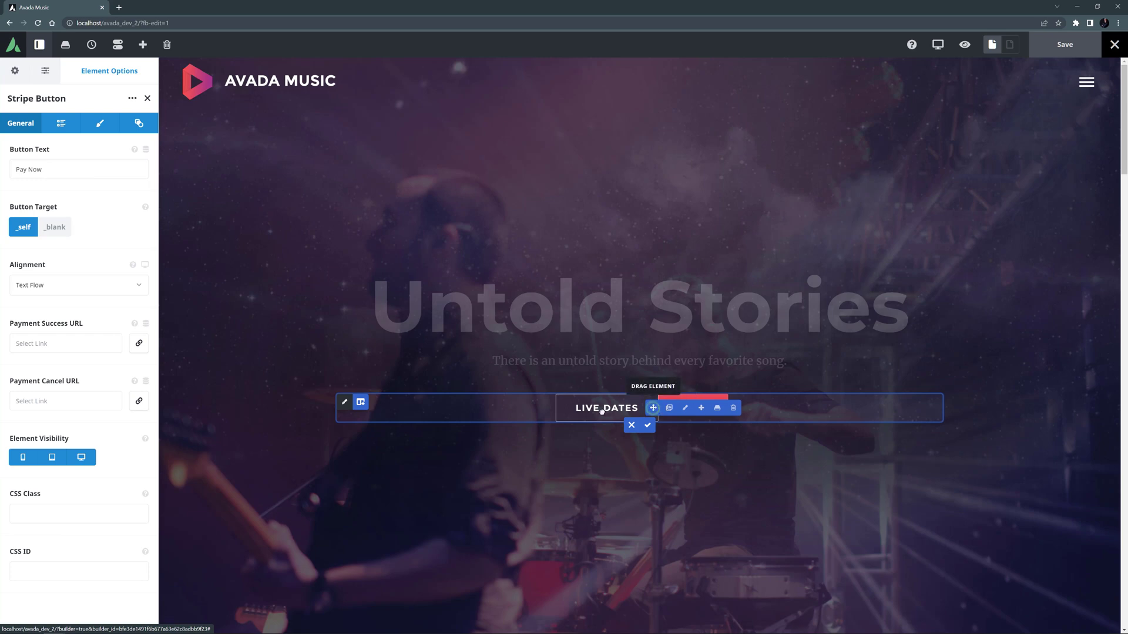
pyautogui.moveTo(555, 413); pyautogui.dragTo(567, 405)
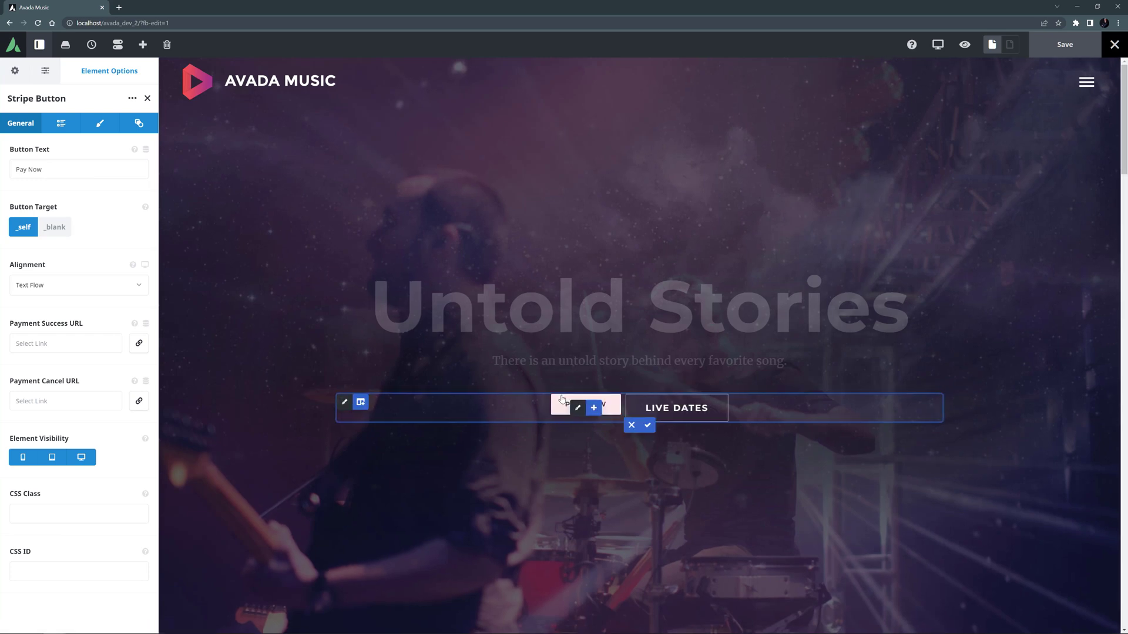
# Replace the Pay Now button text with BUY OUR LATEST ALBUM.
pyautogui.click(43, 174)
pyautogui.moveTo(44, 172); pyautogui.dragTo(4, 173)
pyautogui.press('BackSpace')
pyautogui.write('BUY OUR LATEST ALBUM')
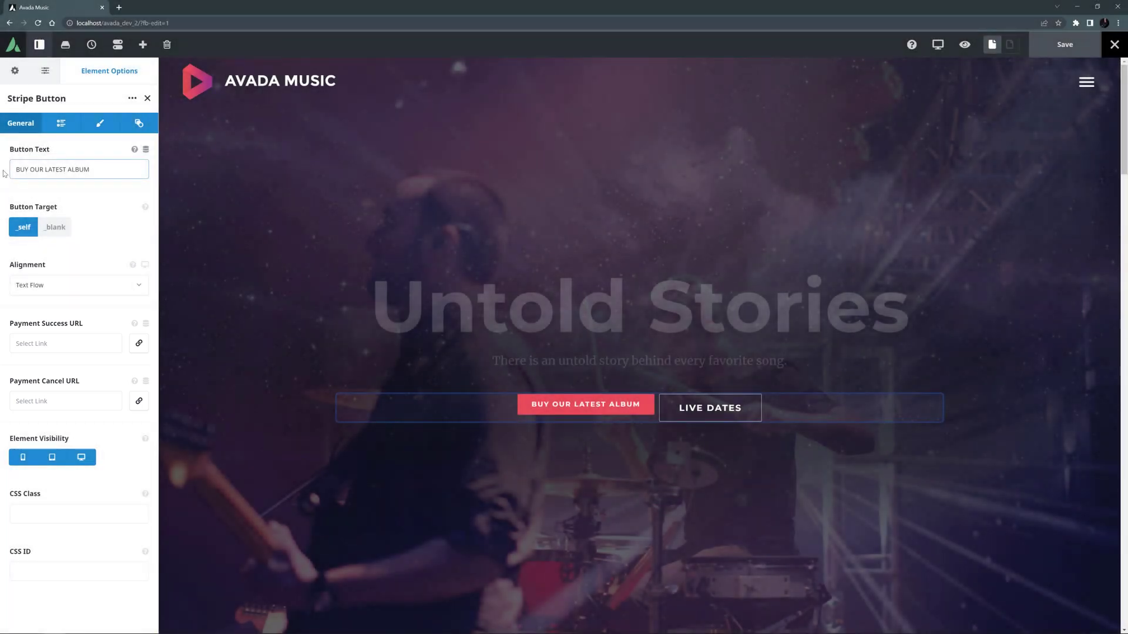
# Link both Payment Success URL and Payment Cancel URL to Music Home, then show the Payment settings.
pyautogui.click(141, 346)
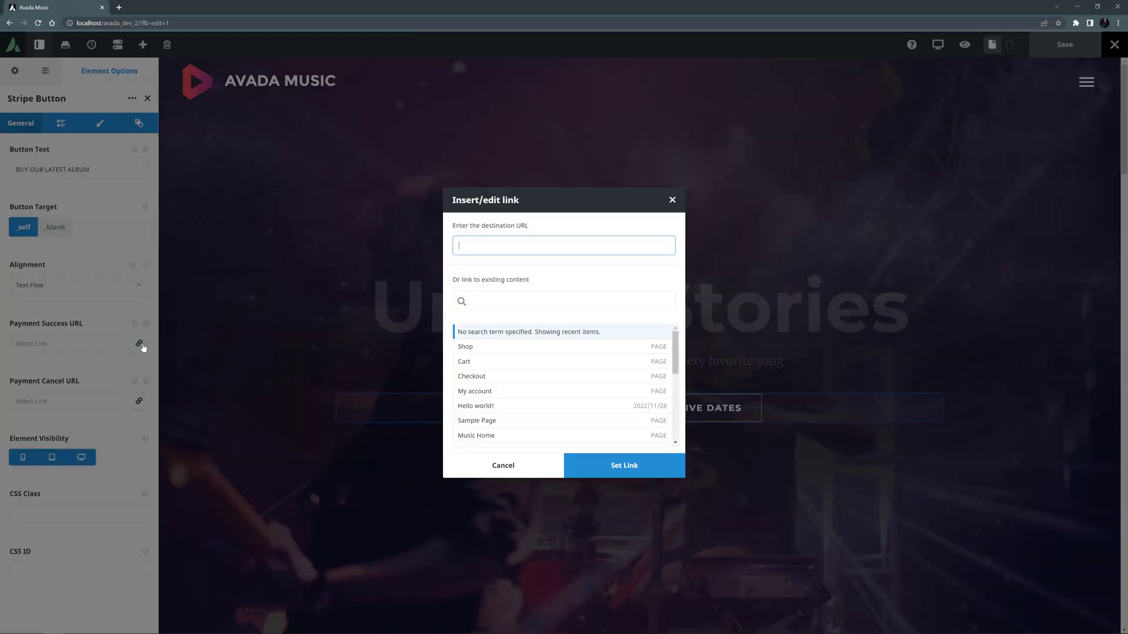
pyautogui.click(476, 435)
pyautogui.click(611, 465)
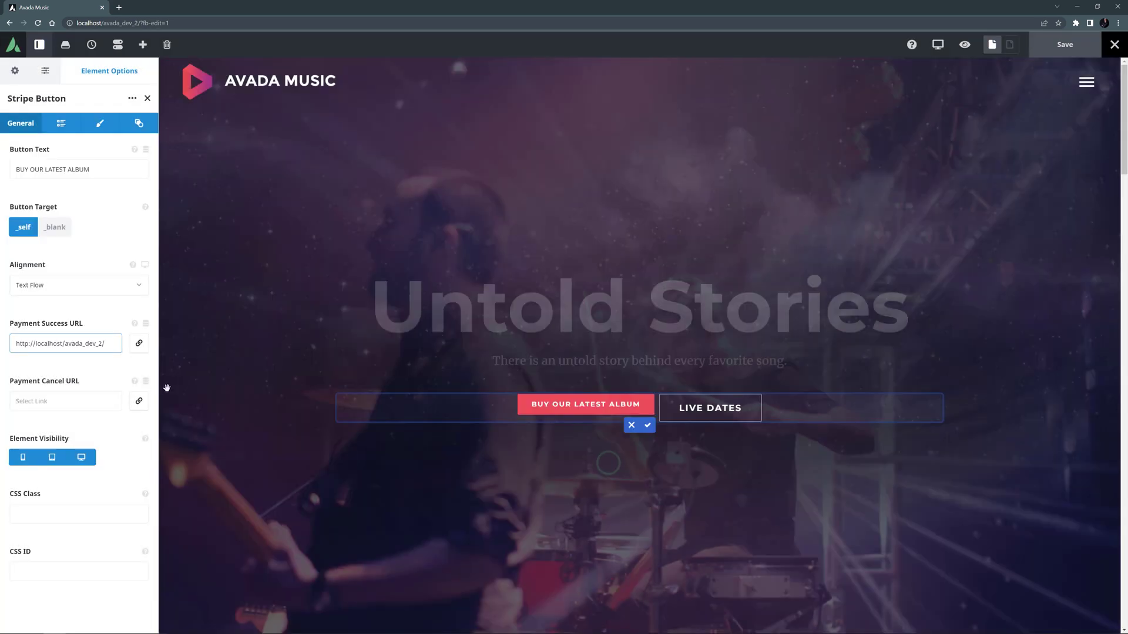
pyautogui.click(139, 401)
pyautogui.click(503, 435)
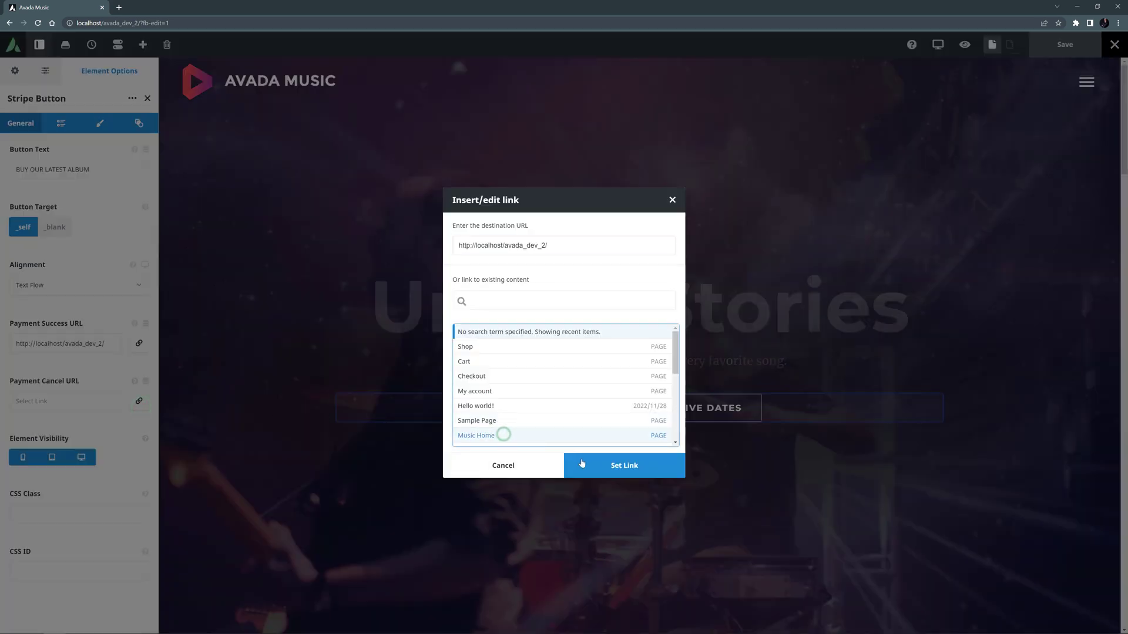
pyautogui.click(582, 464)
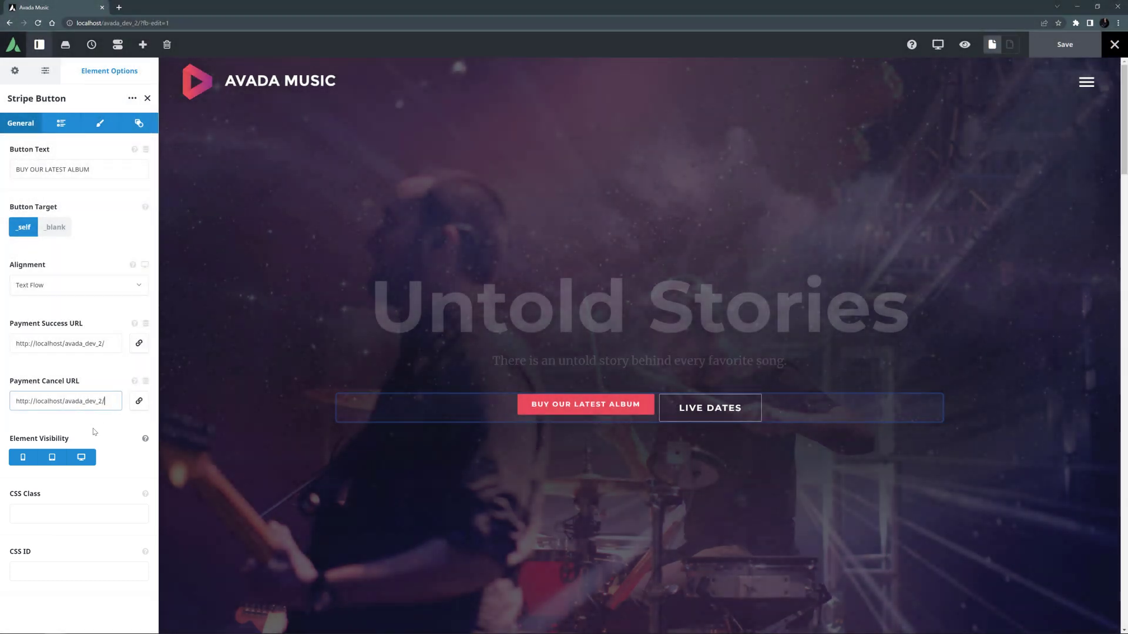
pyautogui.click(60, 124)
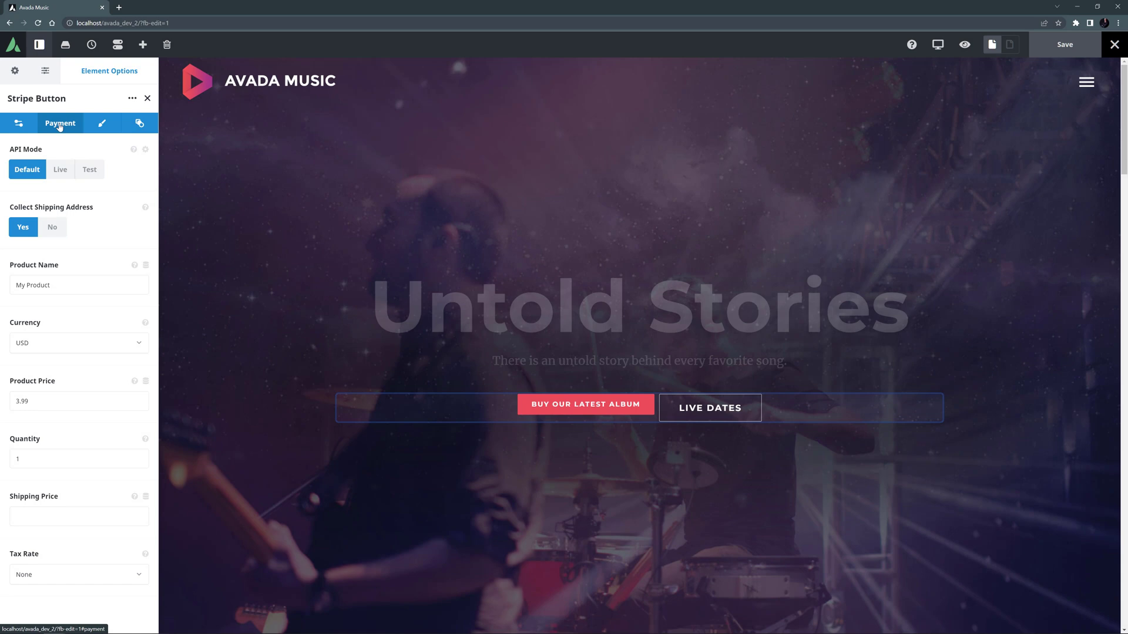
# Rename the product 'Our Latest Album' and set the currency to AUD.
pyautogui.click(61, 286)
pyautogui.hotkey('ctrl', 'a')
pyautogui.press('BackSpace')
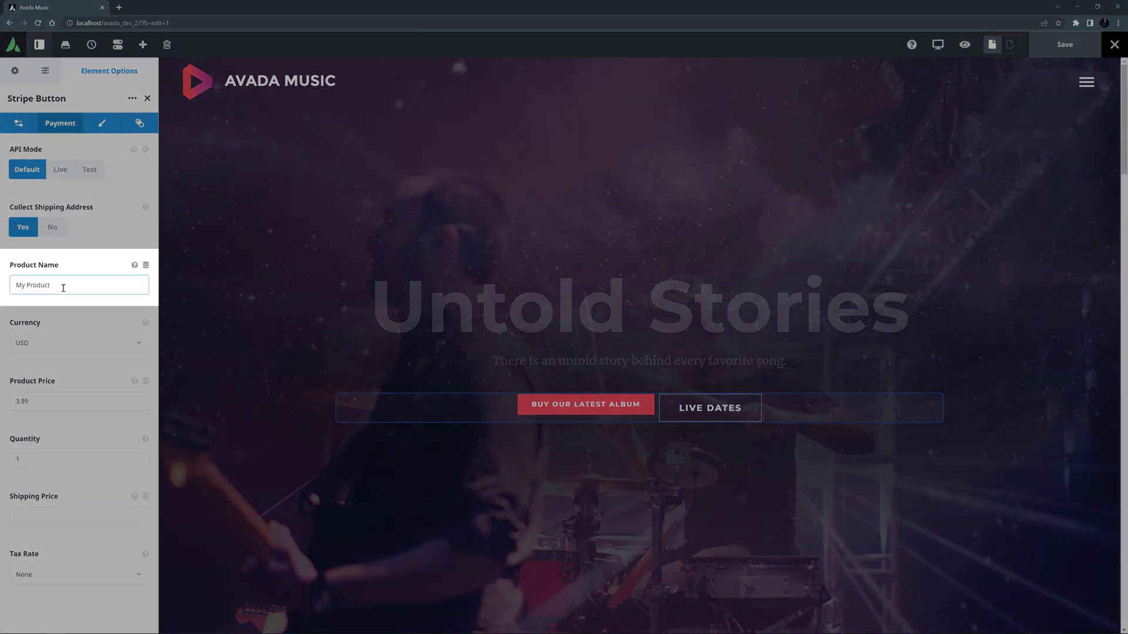
pyautogui.write('Our Latest Album')
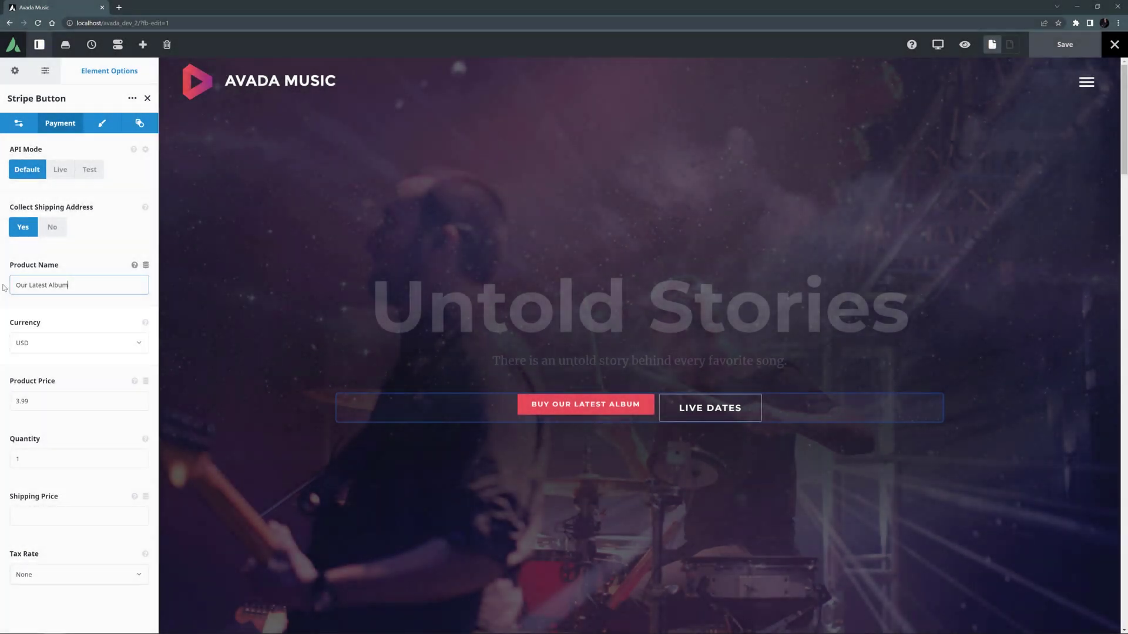
pyautogui.click(31, 344)
pyautogui.write('au')
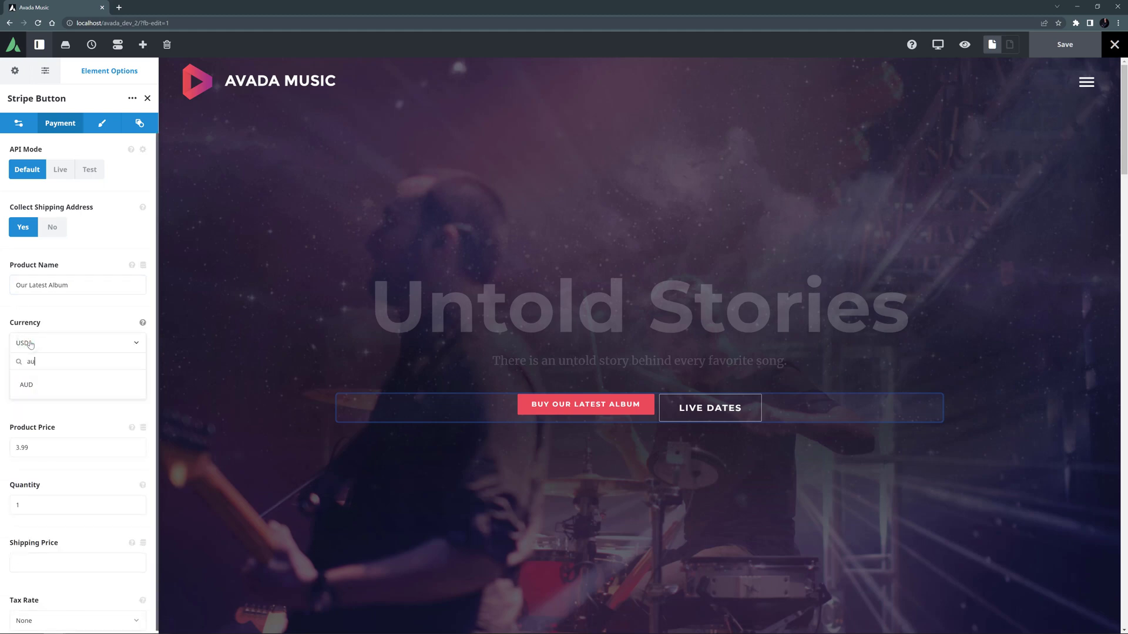
pyautogui.click(32, 385)
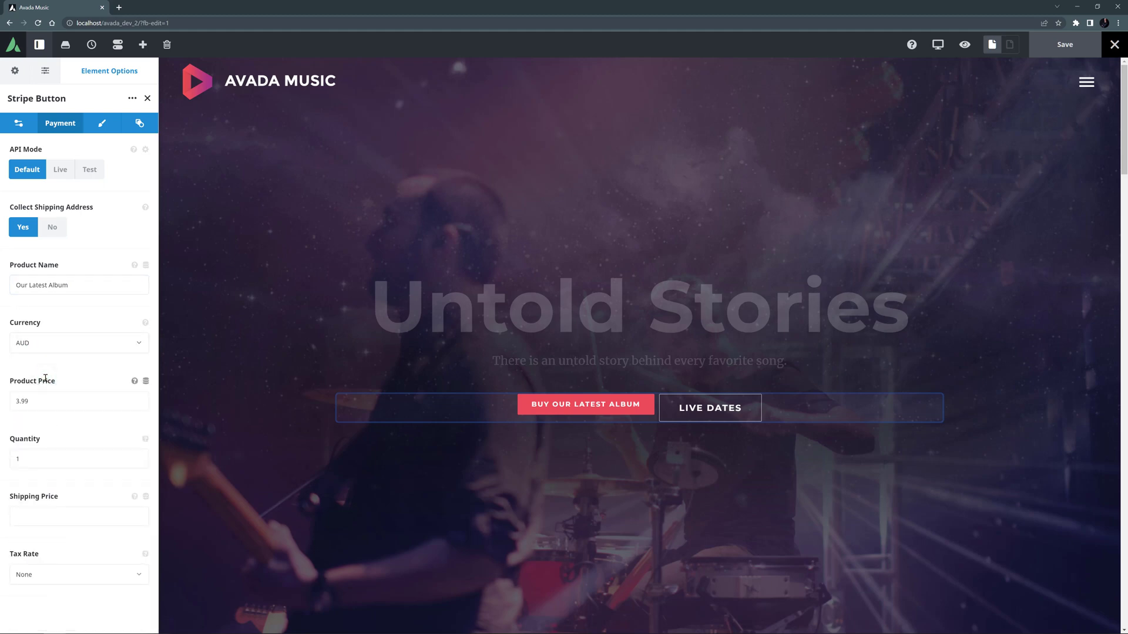
# Set the product price to 20 and the shipping price to 5.
pyautogui.click(37, 401)
pyautogui.doubleClick(37, 401)
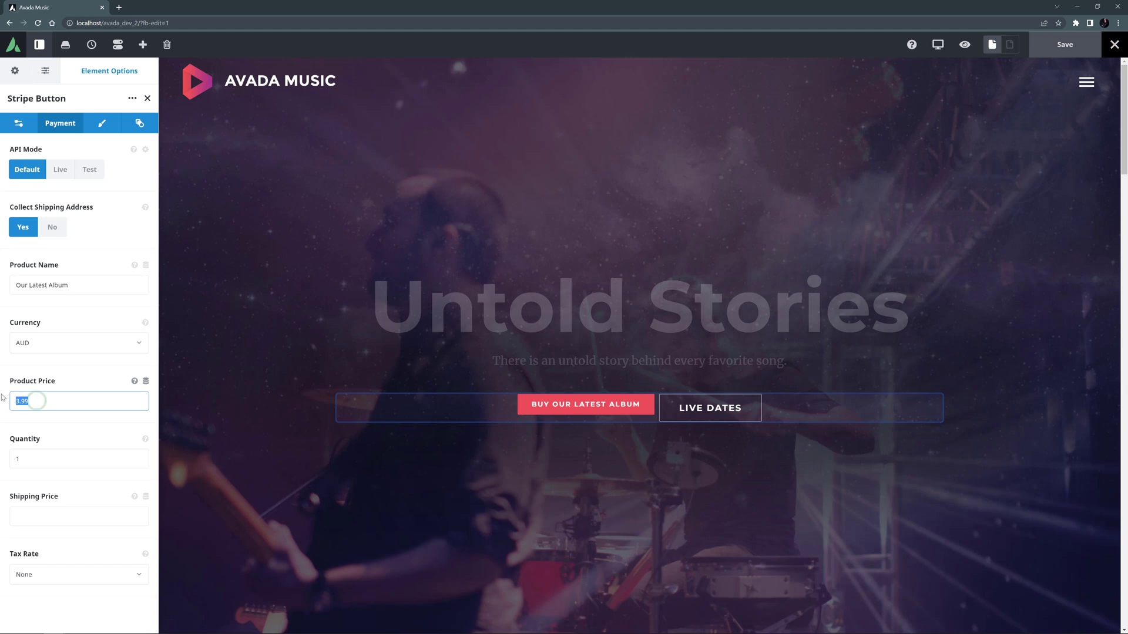
pyautogui.write('20')
pyautogui.click(2, 398)
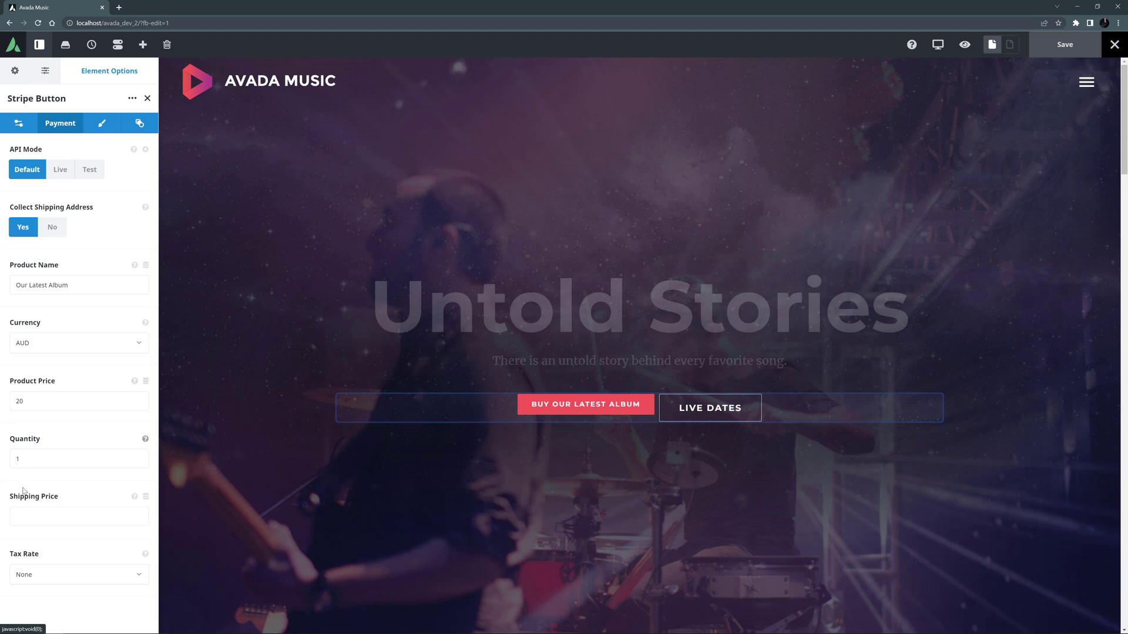
pyautogui.click(26, 509)
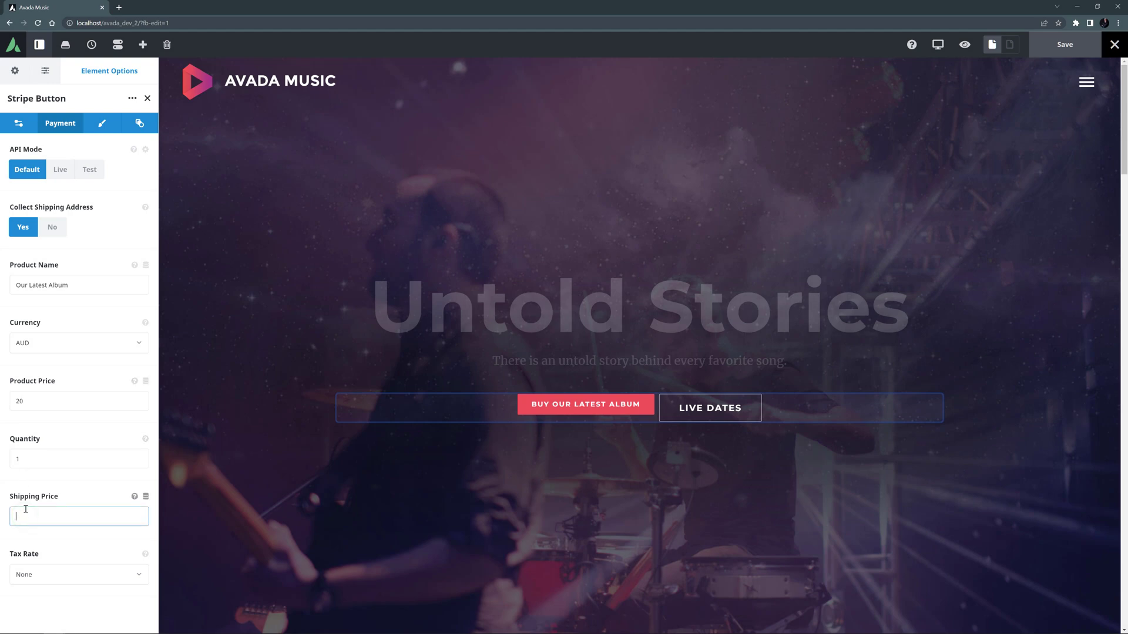
pyautogui.write('5')
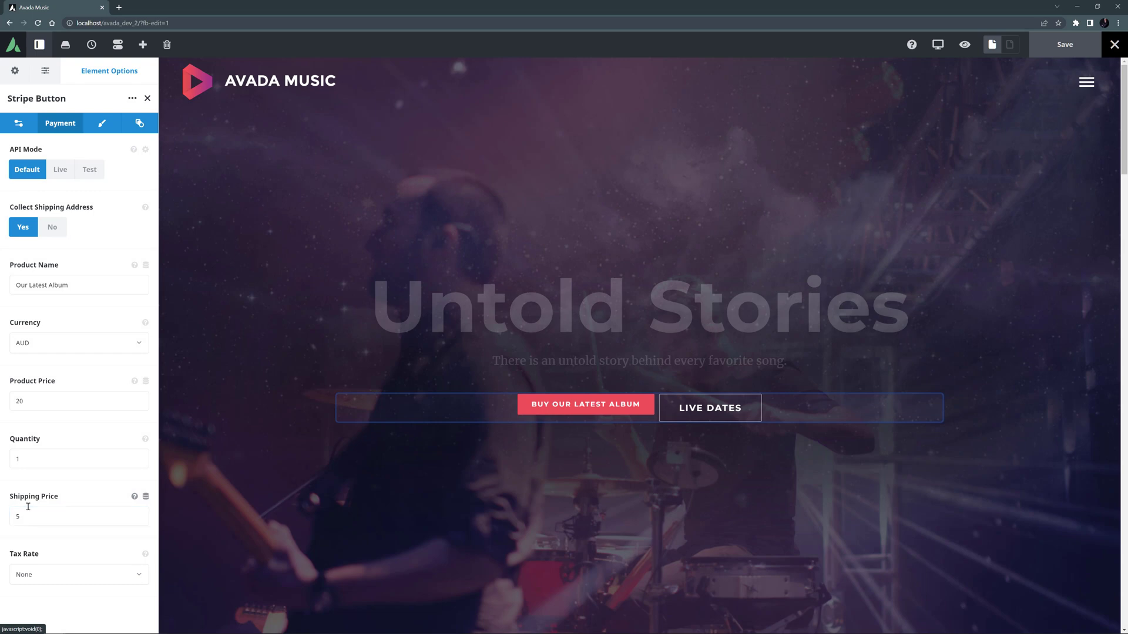
# Make the Stripe button extra large in its Design settings.
pyautogui.click(103, 124)
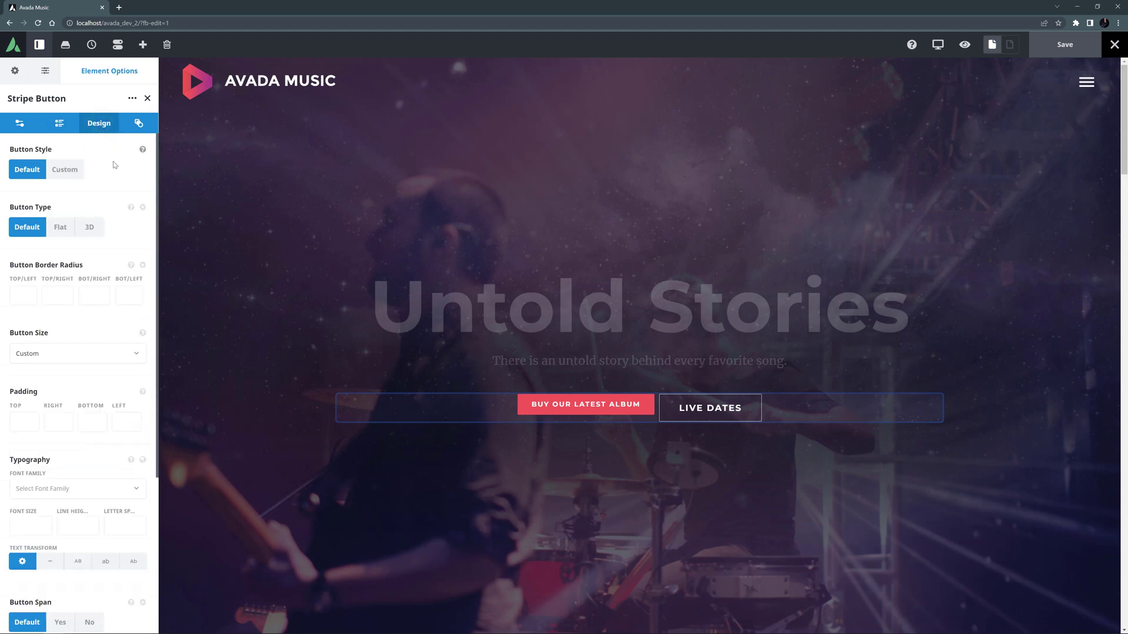
pyautogui.click(61, 355)
pyautogui.click(52, 436)
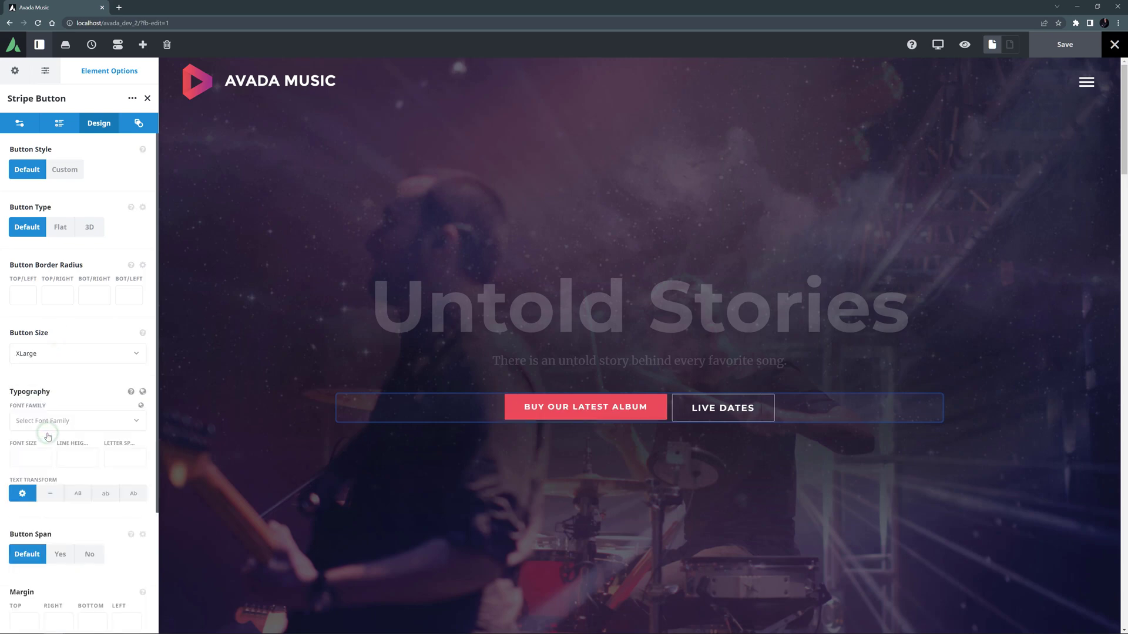
# Give the button the Stripe brand icon, positioned to the right of the label.
pyautogui.scroll(-3, 53, 437)
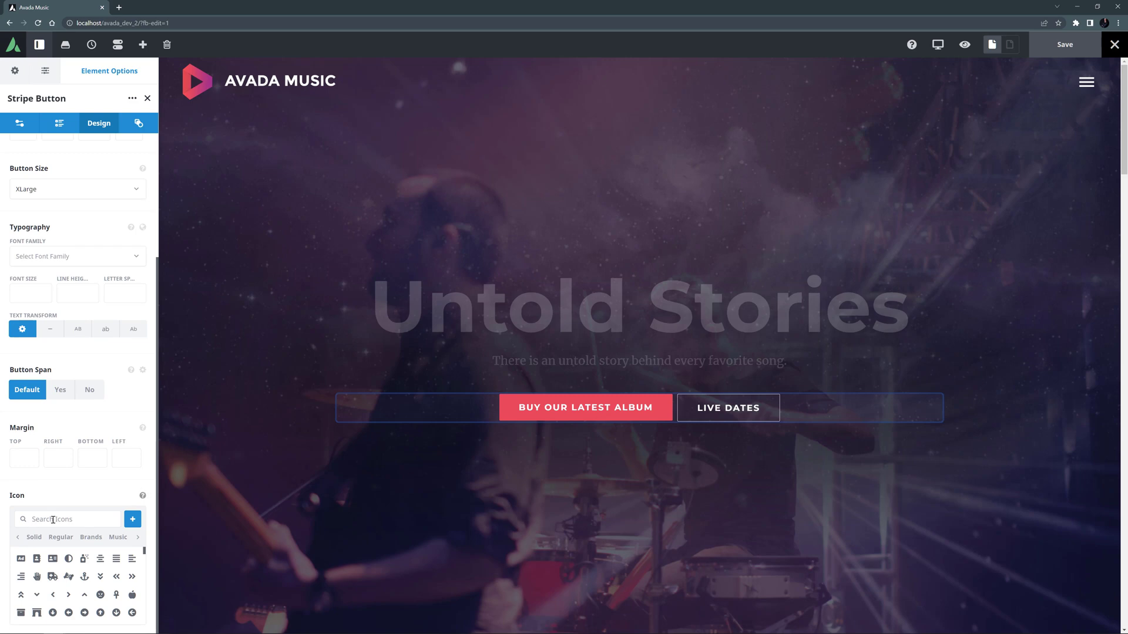
pyautogui.click(92, 538)
pyautogui.click(70, 518)
pyautogui.write('stripe')
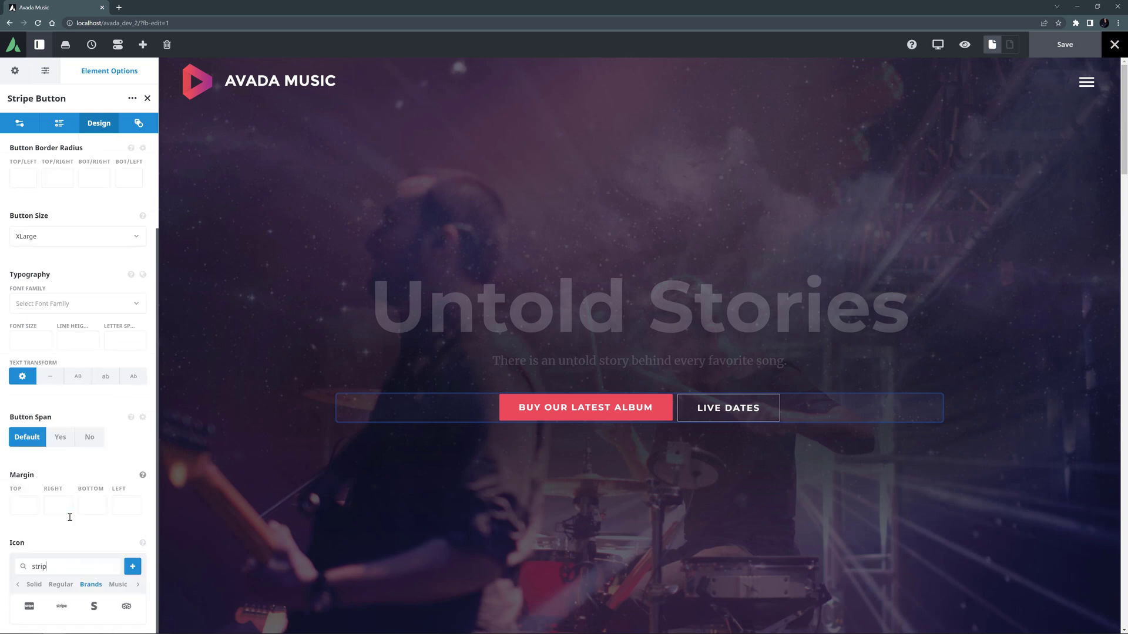
pyautogui.click(35, 606)
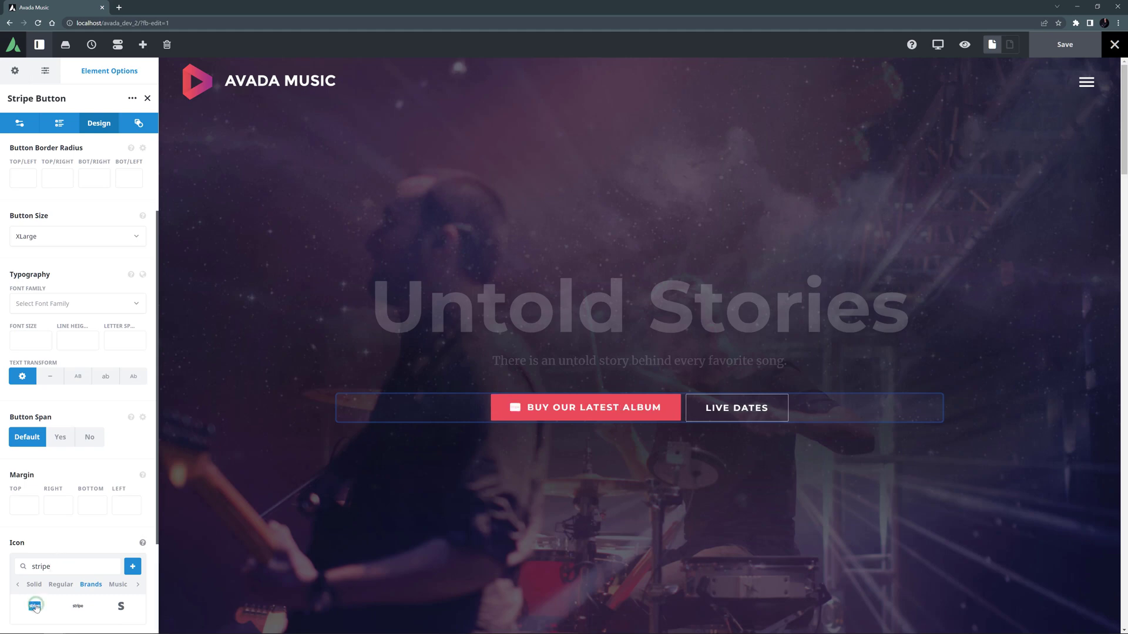
pyautogui.scroll(-2, 41, 564)
pyautogui.click(52, 537)
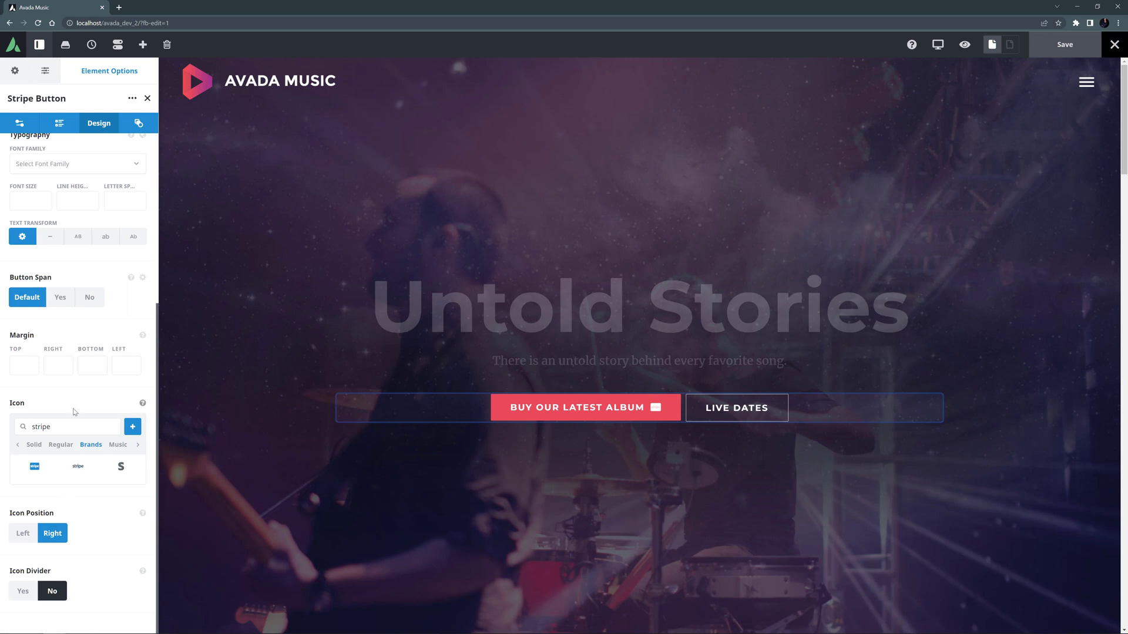
# Paste the Stripe test secret key into the global Stripe Button options.
pyautogui.click(59, 123)
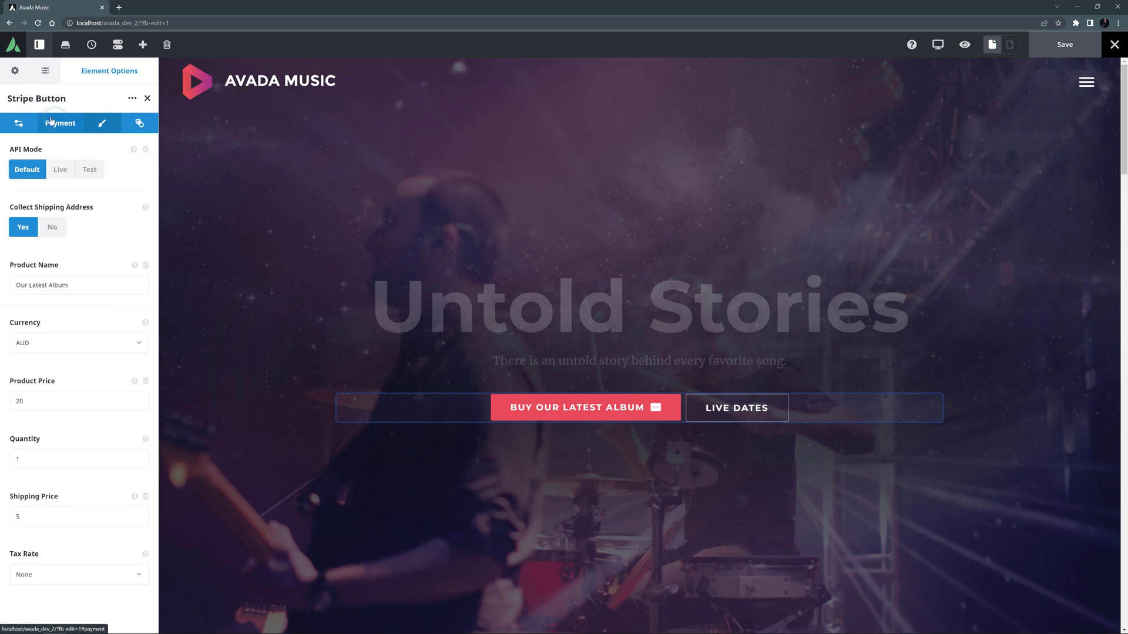
pyautogui.click(146, 151)
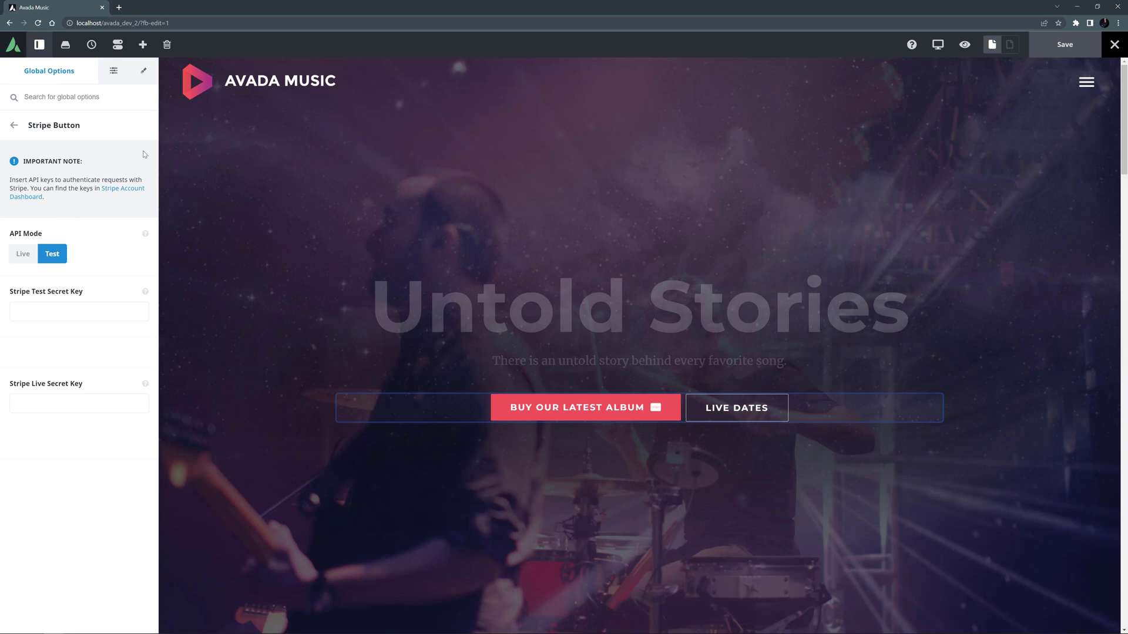
pyautogui.click(21, 315)
pyautogui.hotkey('ctrl', 'v')
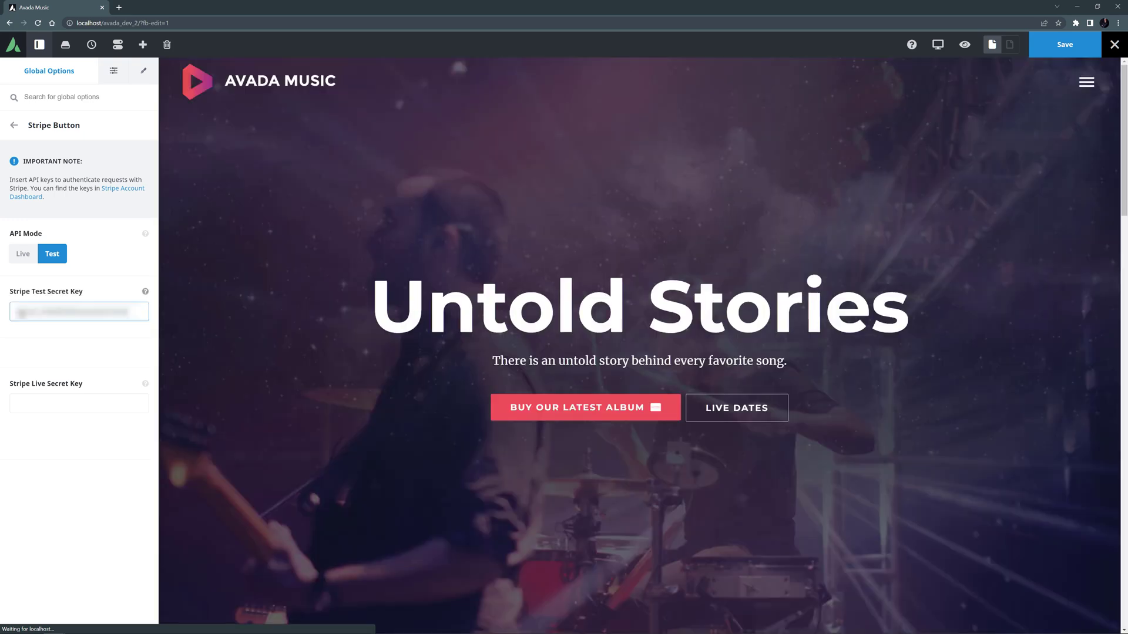
pyautogui.click(146, 293)
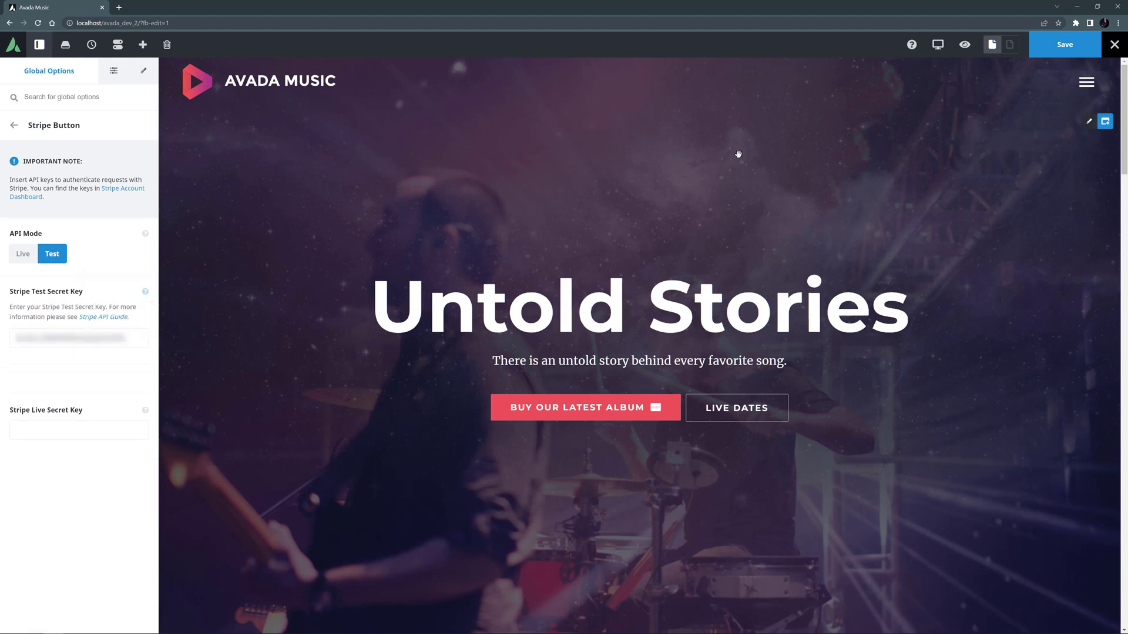
# Save the page and exit the builder to the live front end.
pyautogui.click(1065, 45)
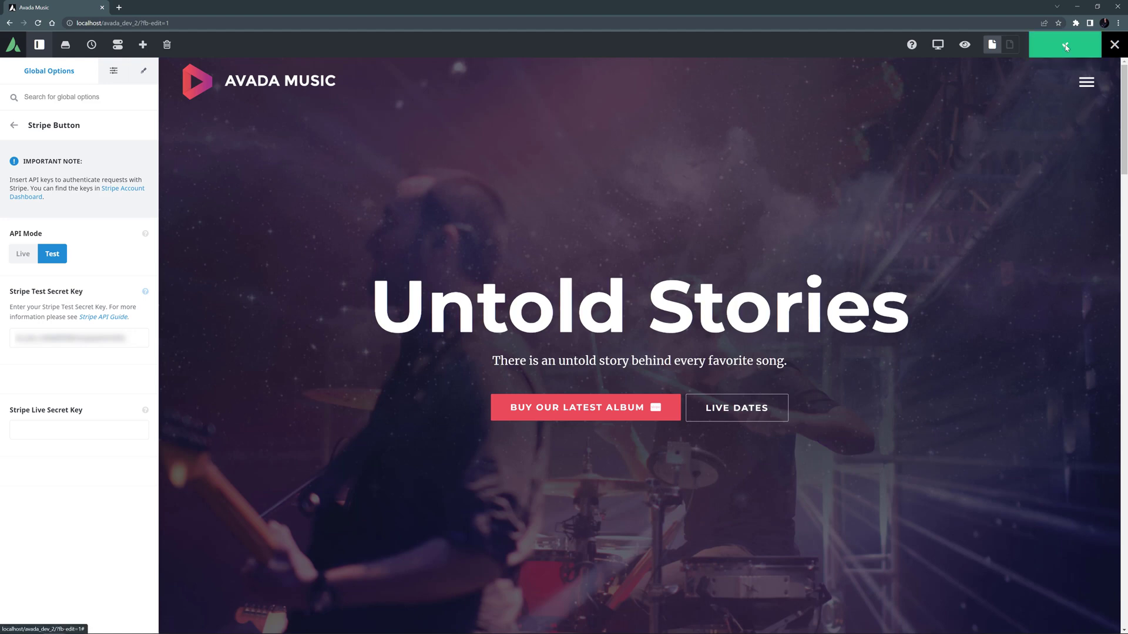
pyautogui.moveTo(1113, 48)
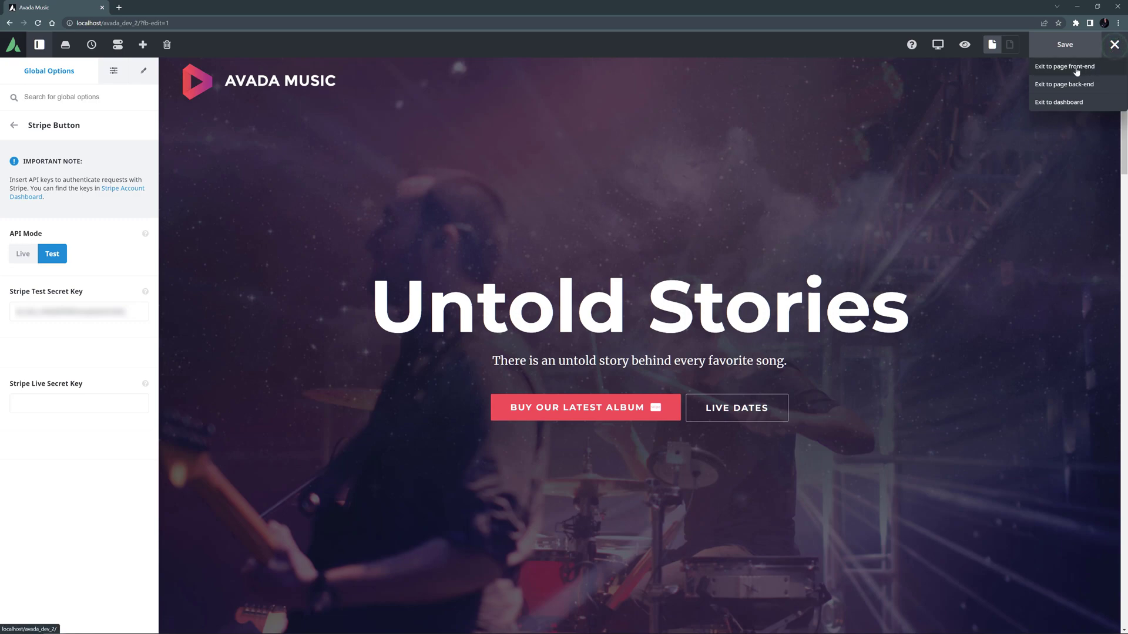
pyautogui.click(1076, 67)
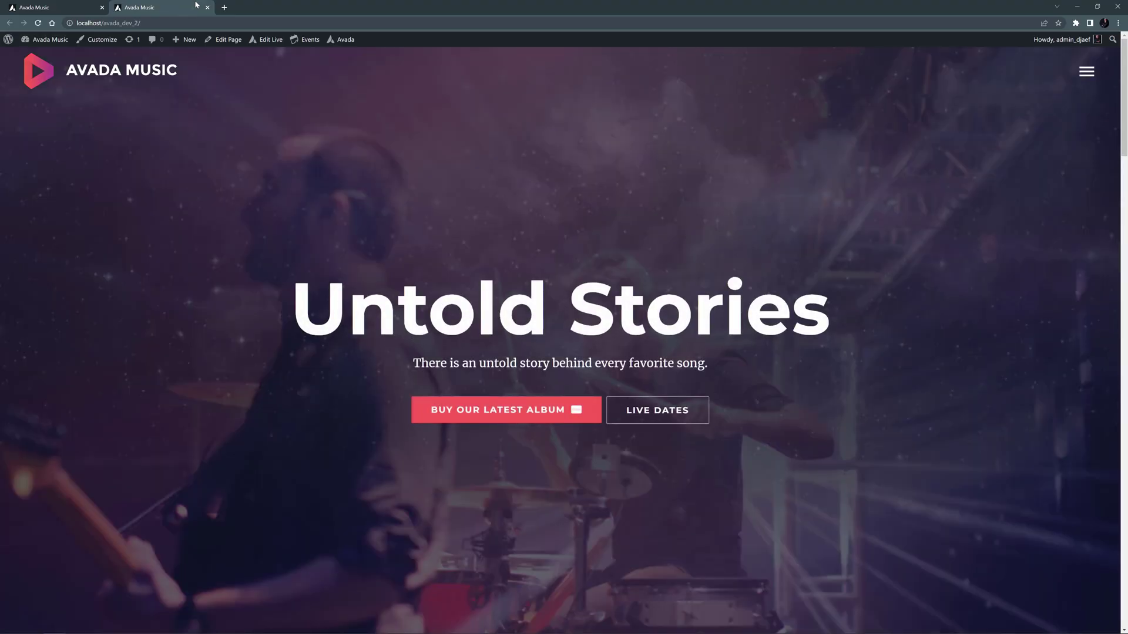
# Launch Stripe Checkout from the BUY OUR LATEST ALBUM button on the live page.
pyautogui.click(498, 406)
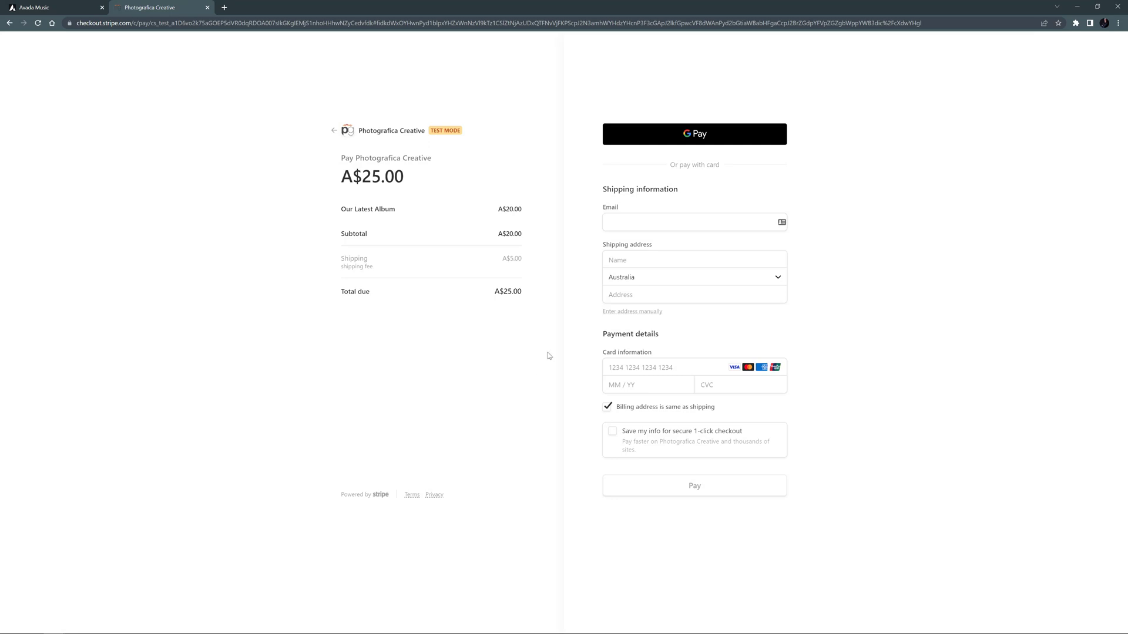
# Fill in the buyer's e-mail and name, then enter the shipping address manually.
pyautogui.click(643, 226)
pyautogui.hotkey('ctrl', 'v')
pyautogui.press('Tab')
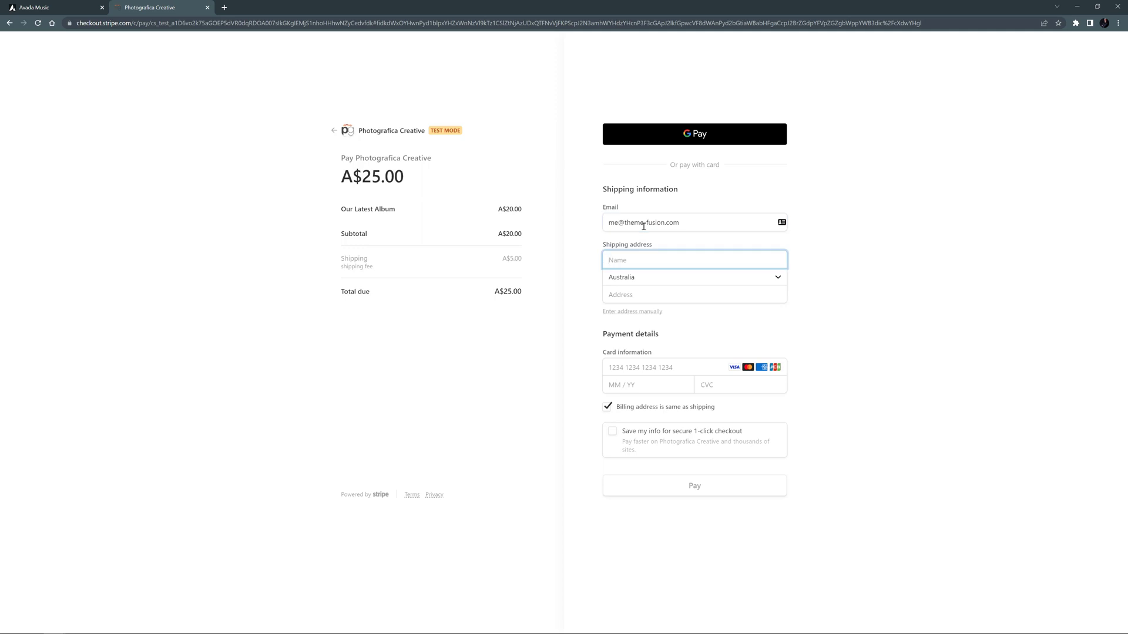
pyautogui.write('Geoff')
pyautogui.press('Tab')
pyautogui.press('Tab')
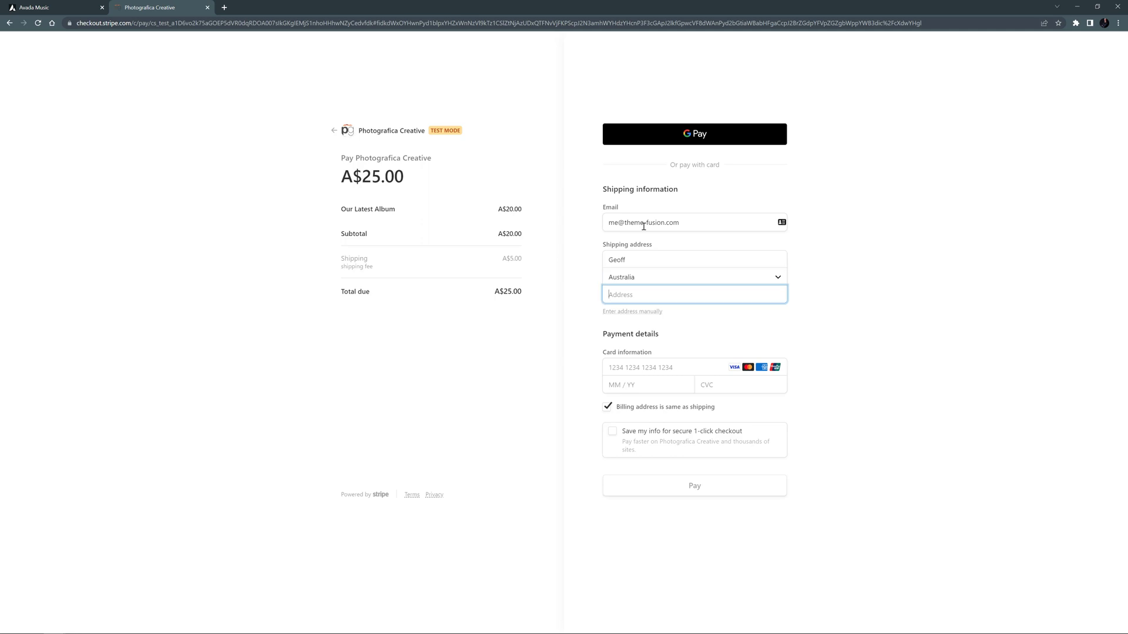
pyautogui.write('123')
pyautogui.hotkey('ctrl', 'a')
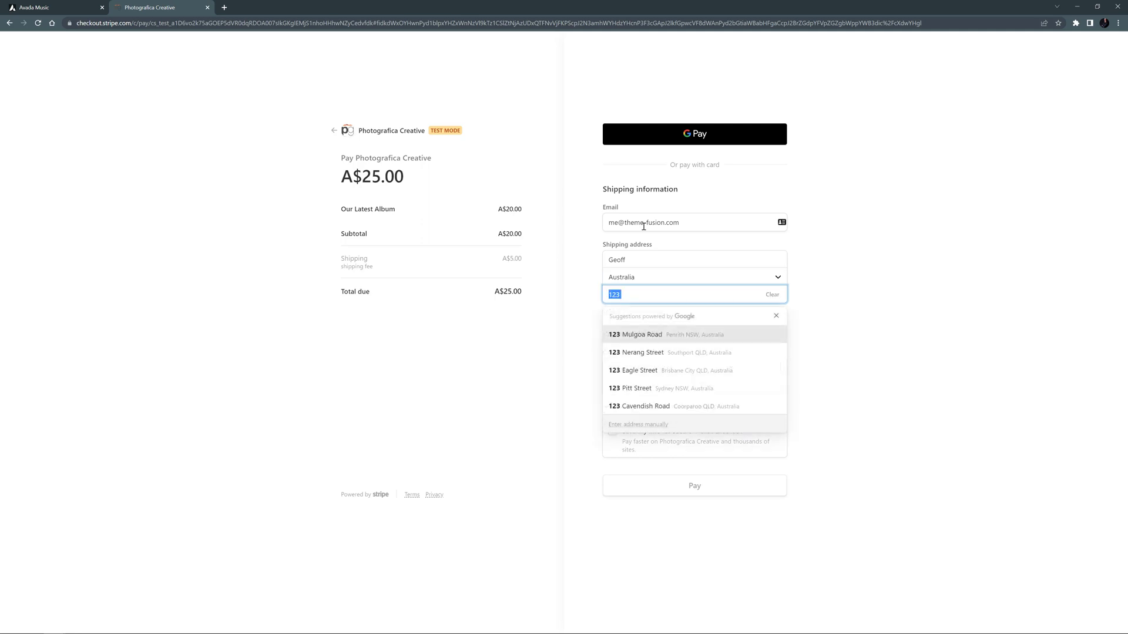
pyautogui.press('BackSpace')
pyautogui.click(622, 310)
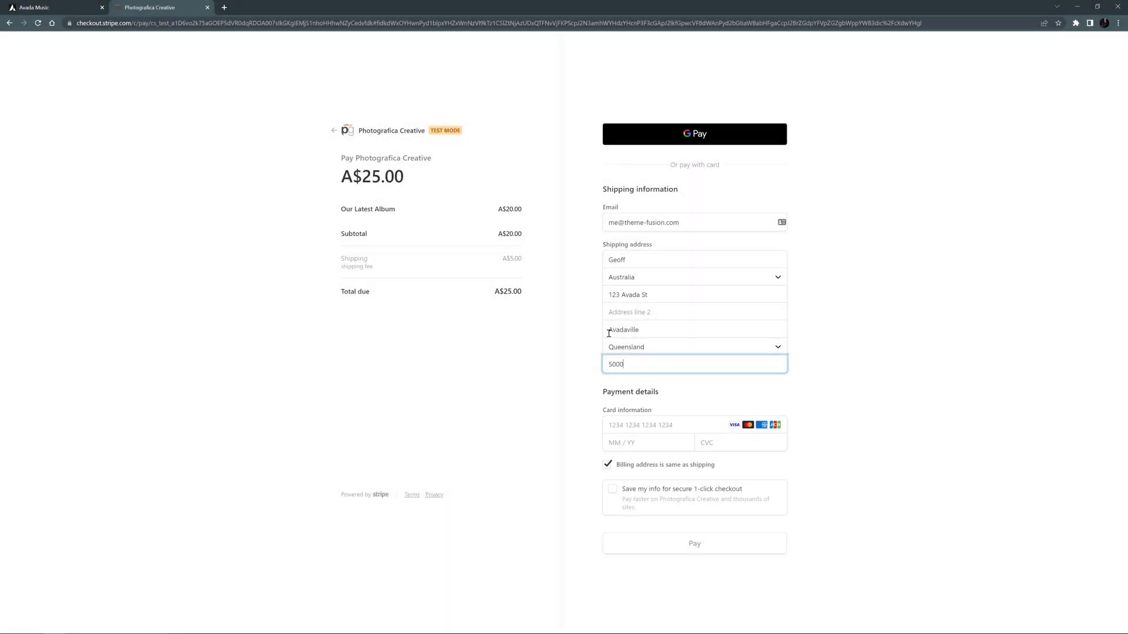
# Enter the test card number, expiry and CVC, then pay the A$25.00.
pyautogui.press('Tab')
pyautogui.write('5555555555554444')
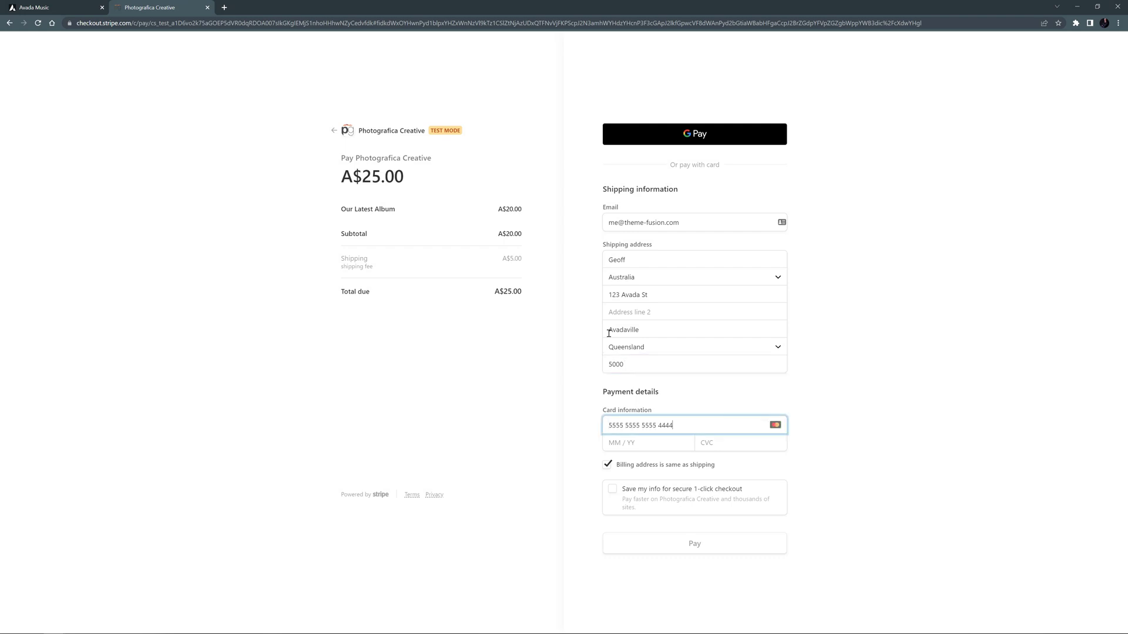
pyautogui.write('1234')
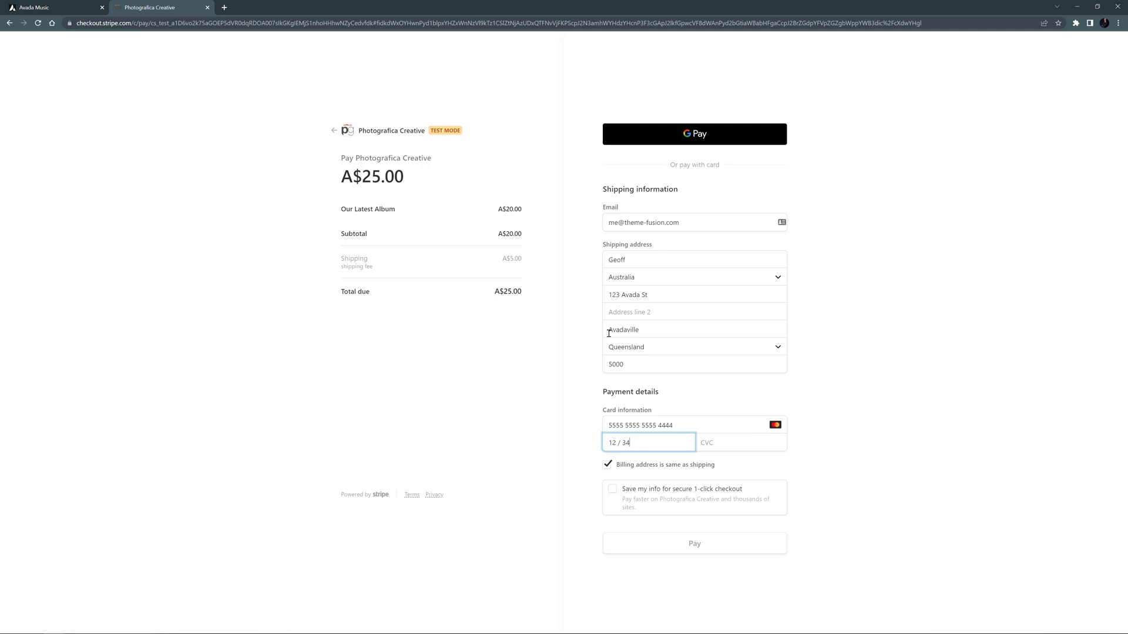
pyautogui.write('123')
pyautogui.press('Tab')
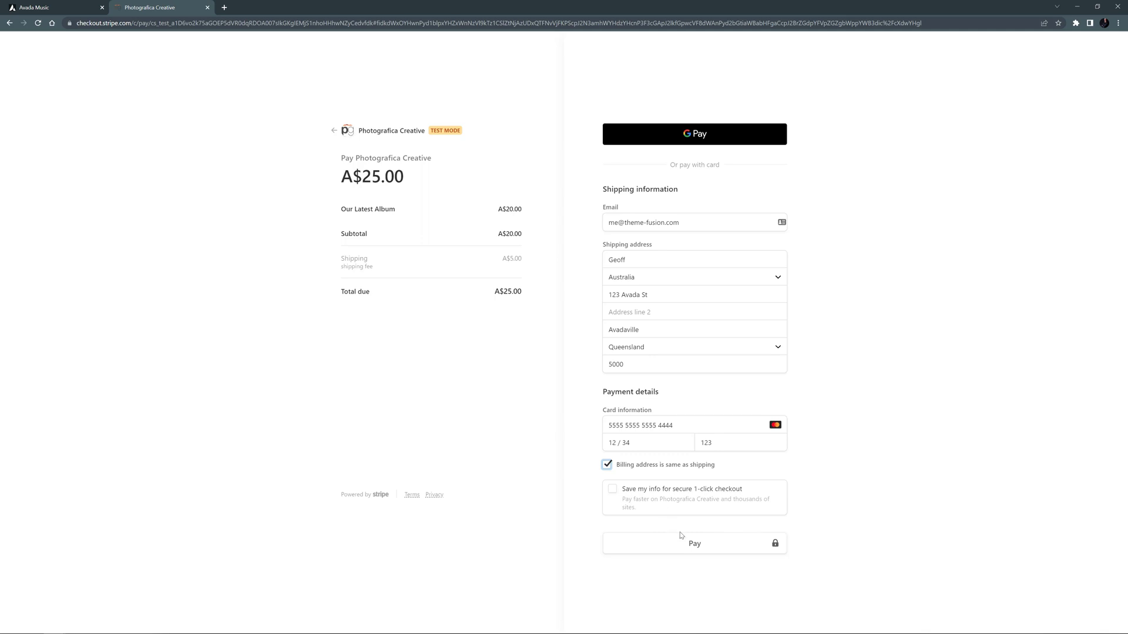
pyautogui.click(686, 543)
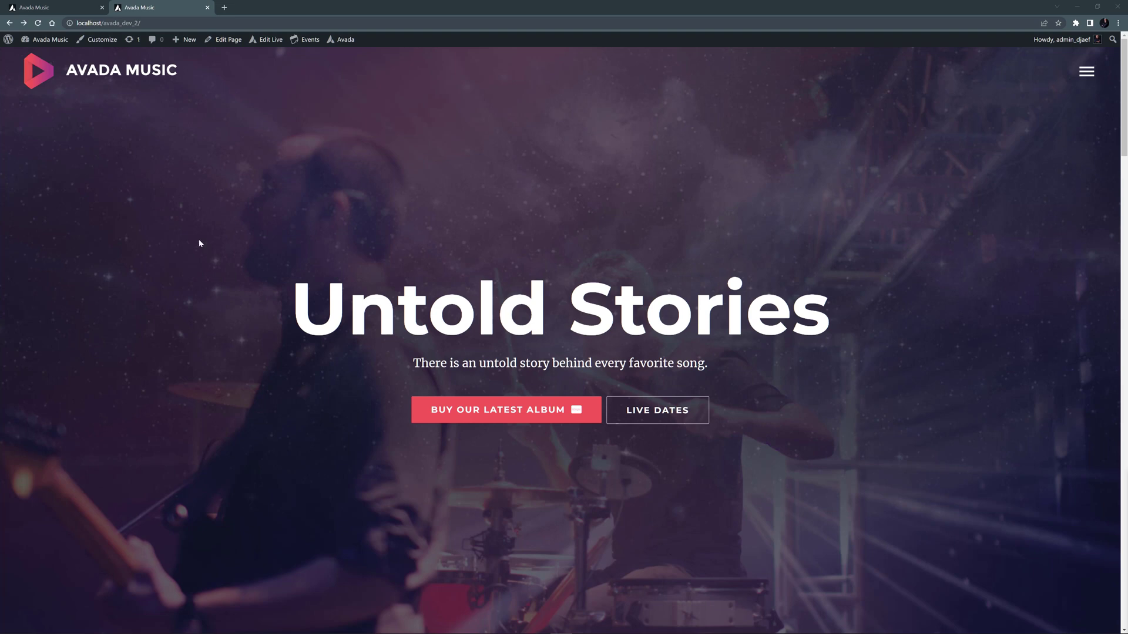
# Back in the builder, paste the Stripe live secret key and set API Mode to Live.
pyautogui.click(50, 7)
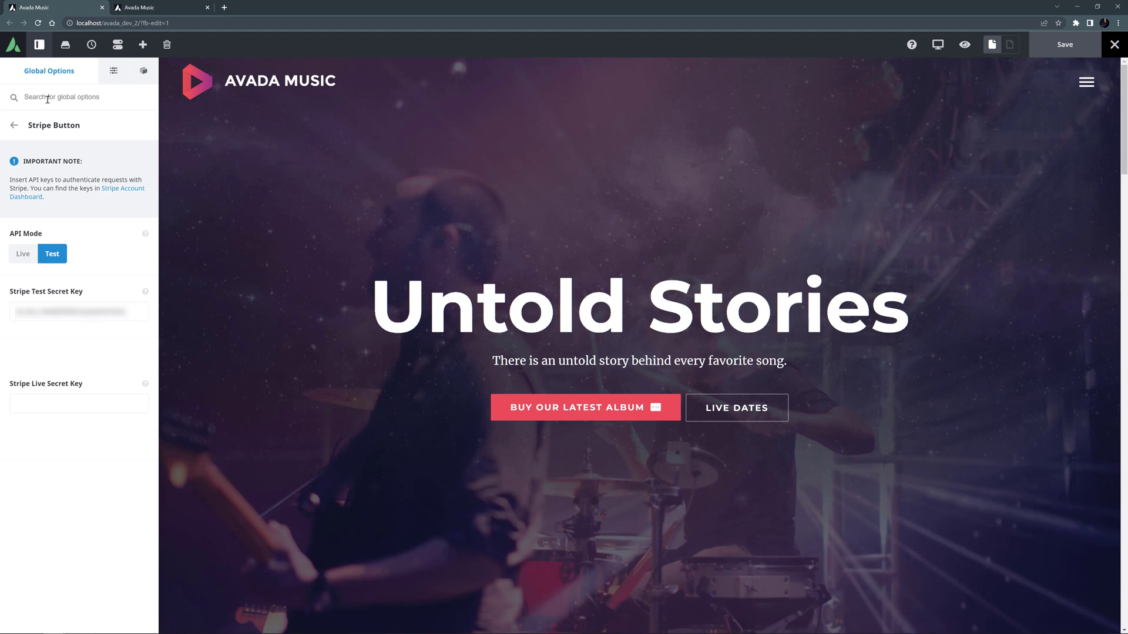
pyautogui.click(33, 403)
pyautogui.hotkey('ctrl', 'v')
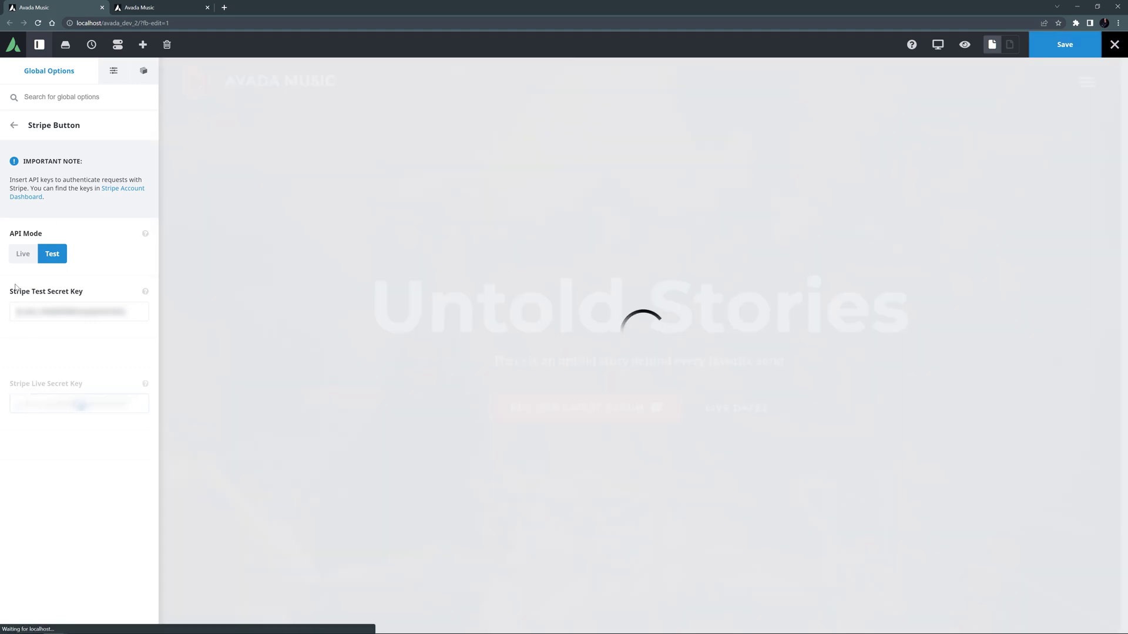
pyautogui.click(24, 254)
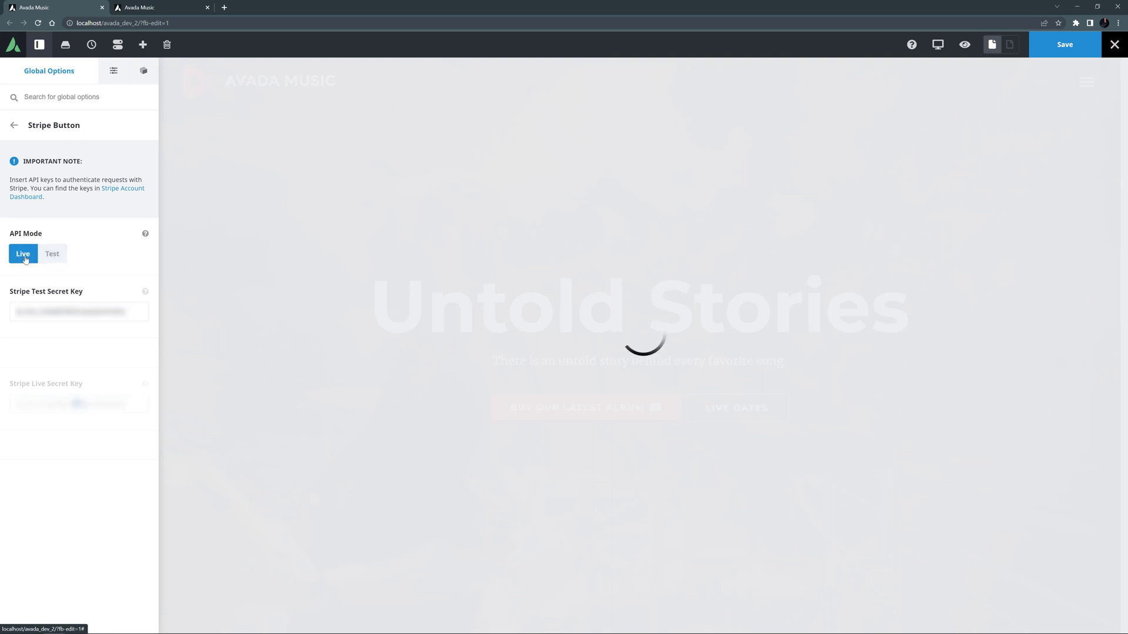